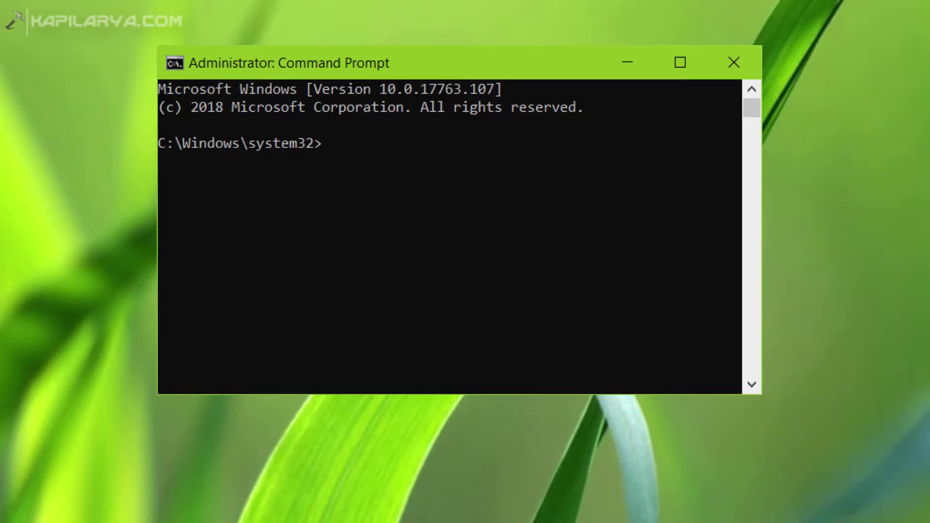
pyautogui.write('netsh wlan set hostednetwork mode=allow ssid="HotspotName" key="password"')
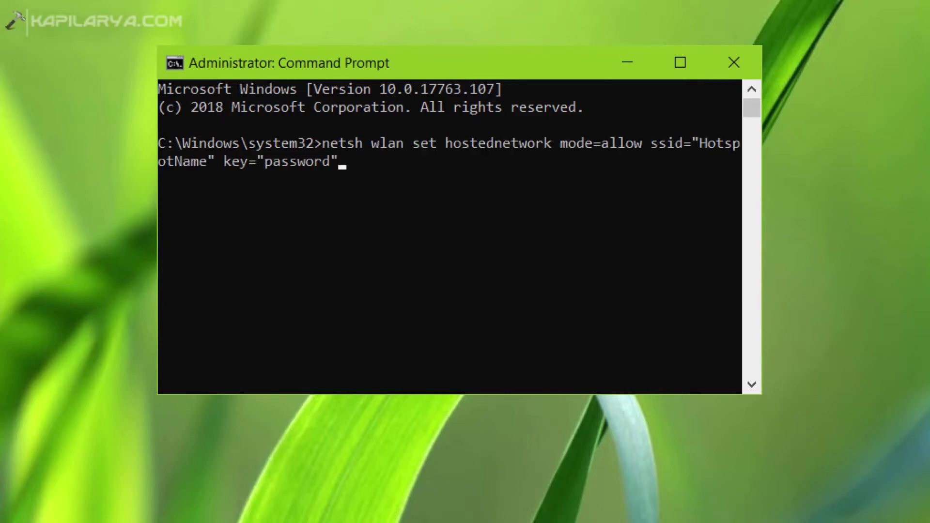
# Configure the hosted network with SSID HotspotName and key 'password', then widen the console window
pyautogui.press('Return')
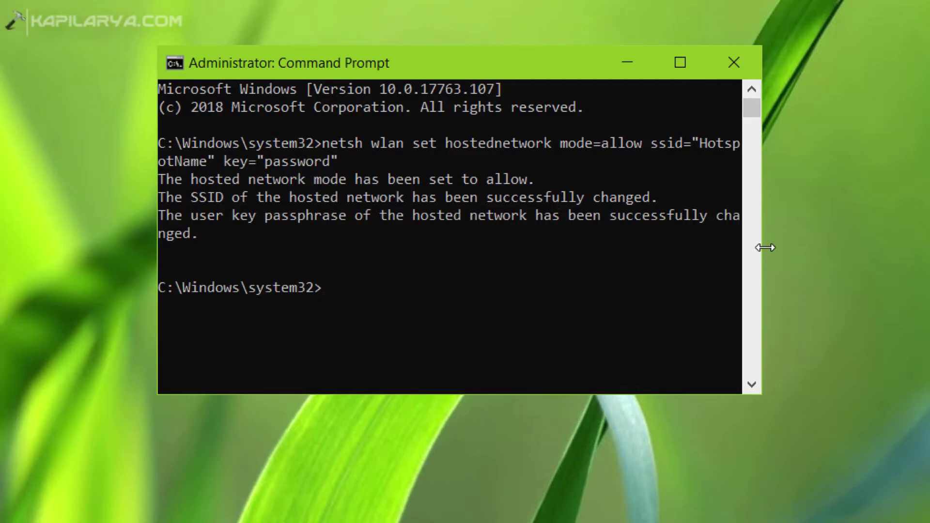
pyautogui.moveTo(761, 247); pyautogui.dragTo(841, 249)
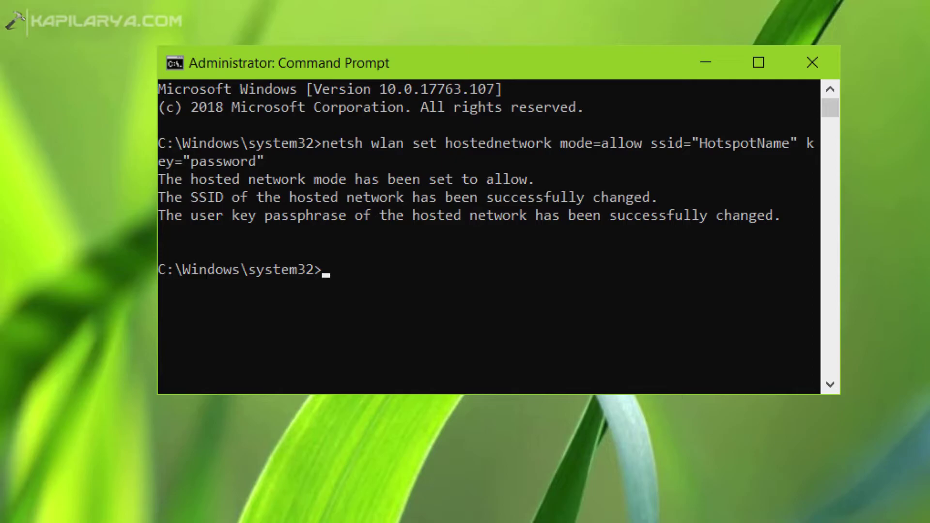
pyautogui.write('netsh wlan start hostednetwork')
# Run netsh wlan start hostednetwork and highlight the 'couldn't be started' and group/resource error lines
pyautogui.press('Return')
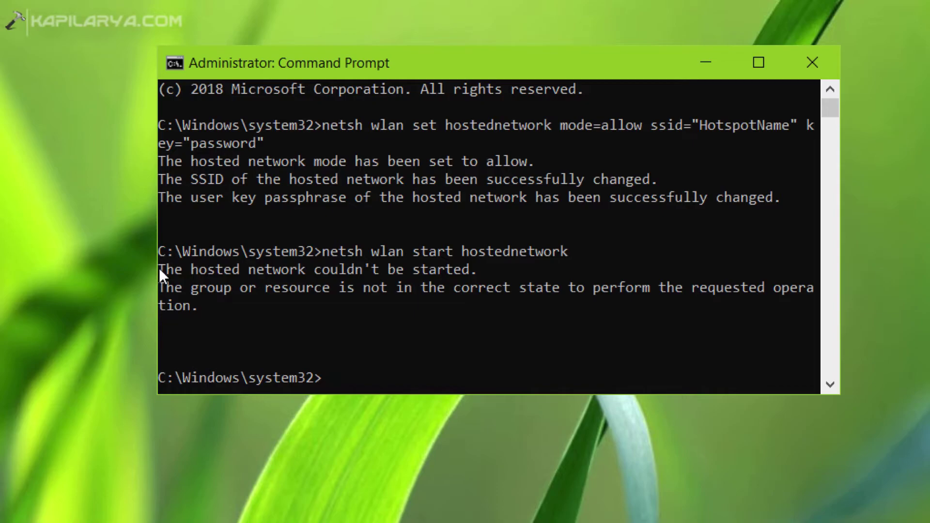
pyautogui.moveTo(159, 268); pyautogui.dragTo(511, 275)
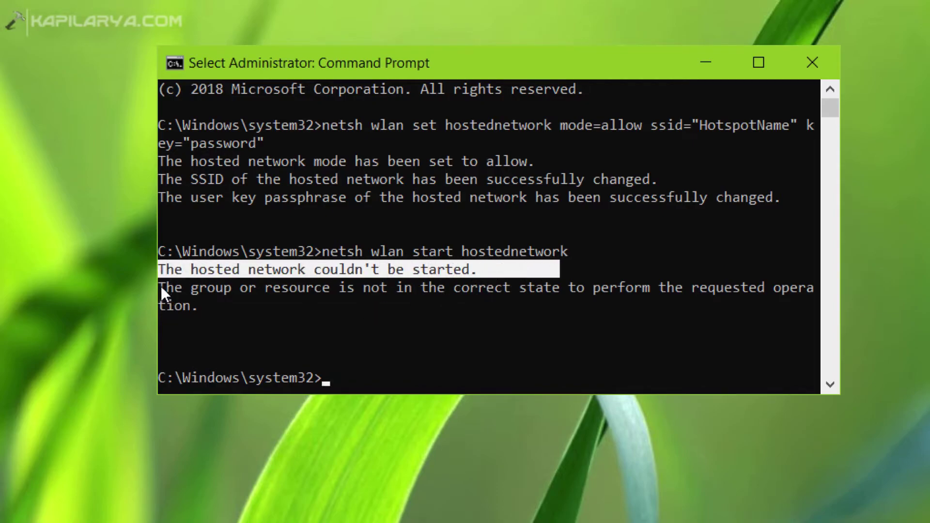
pyautogui.moveTo(159, 284); pyautogui.dragTo(197, 302)
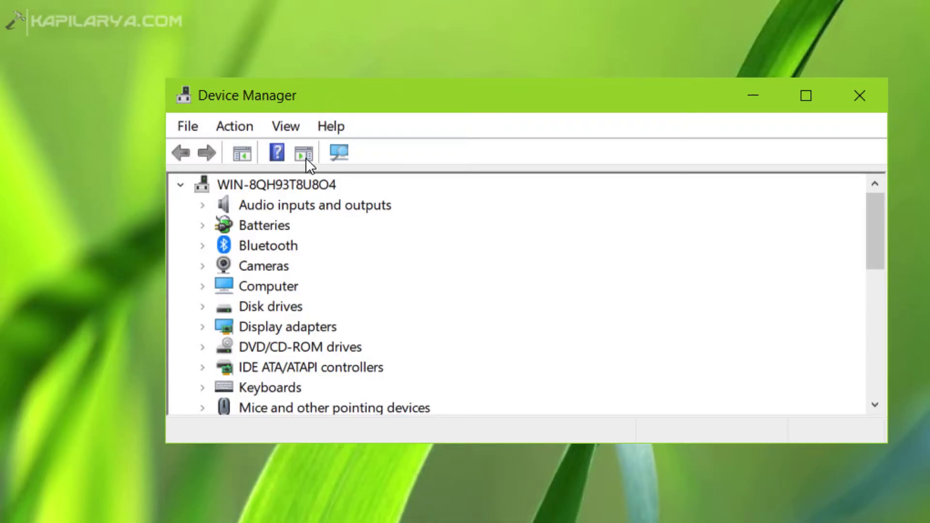
# Expand the Network adapters category and select the Qualcomm QCA9377 802.11ac Wireless Adapter
pyautogui.click(244, 185)
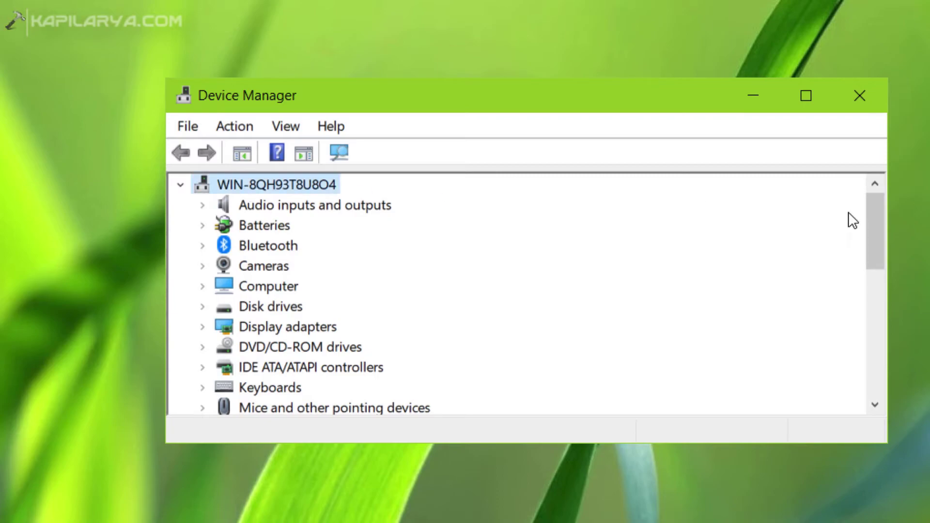
pyautogui.moveTo(870, 221); pyautogui.dragTo(875, 263)
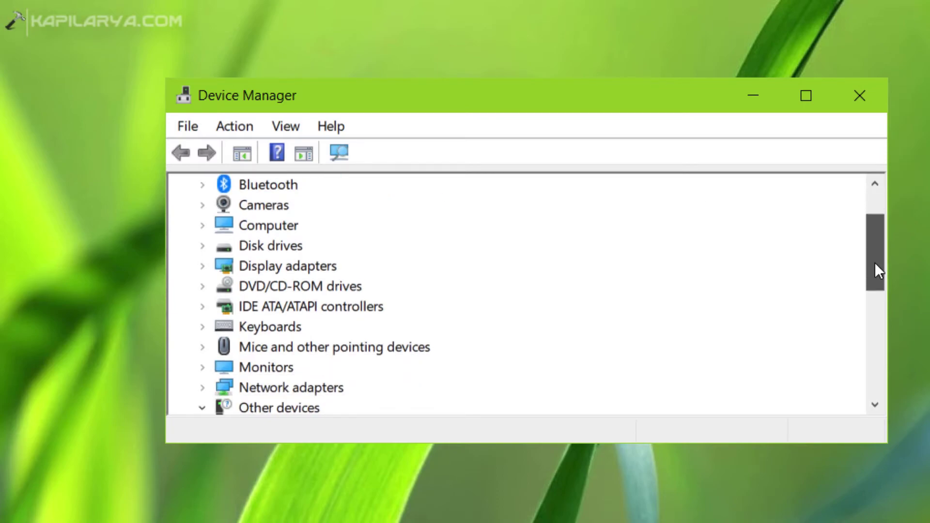
pyautogui.click(338, 386)
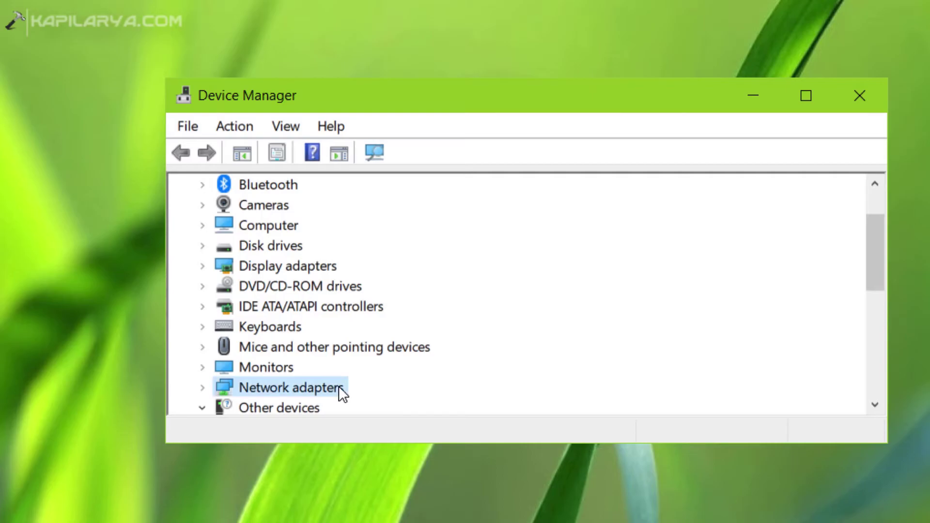
pyautogui.click(201, 389)
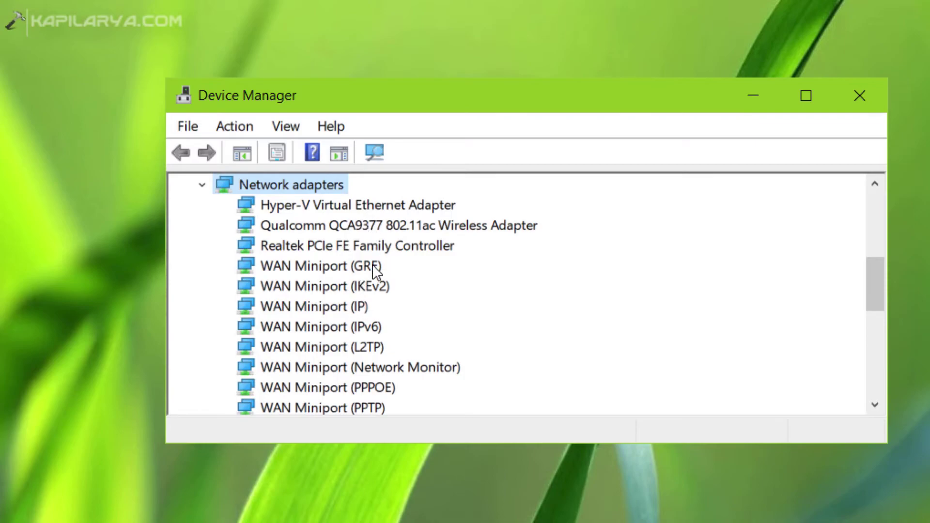
pyautogui.click(465, 232)
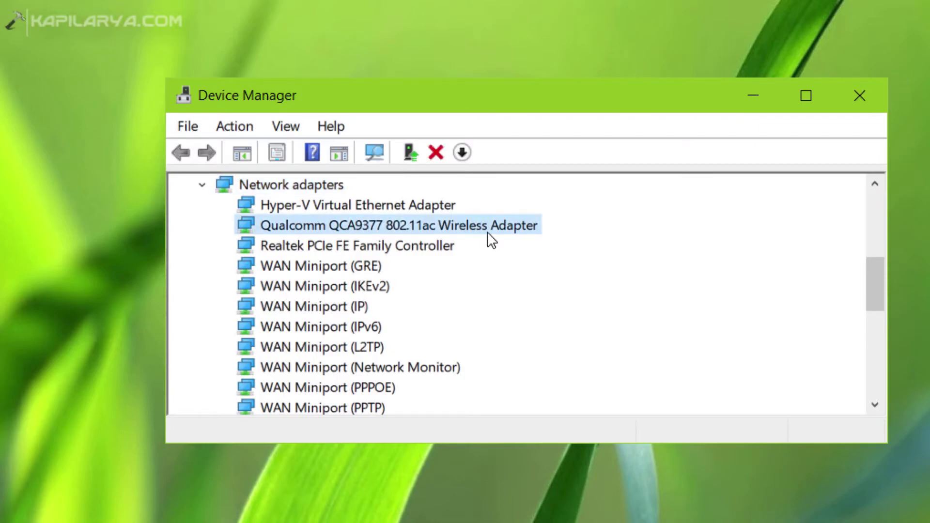
# In the Qualcomm adapter's Power Management properties, enable 'Allow the computer to turn off this device to save power'
pyautogui.rightClick(490, 240)
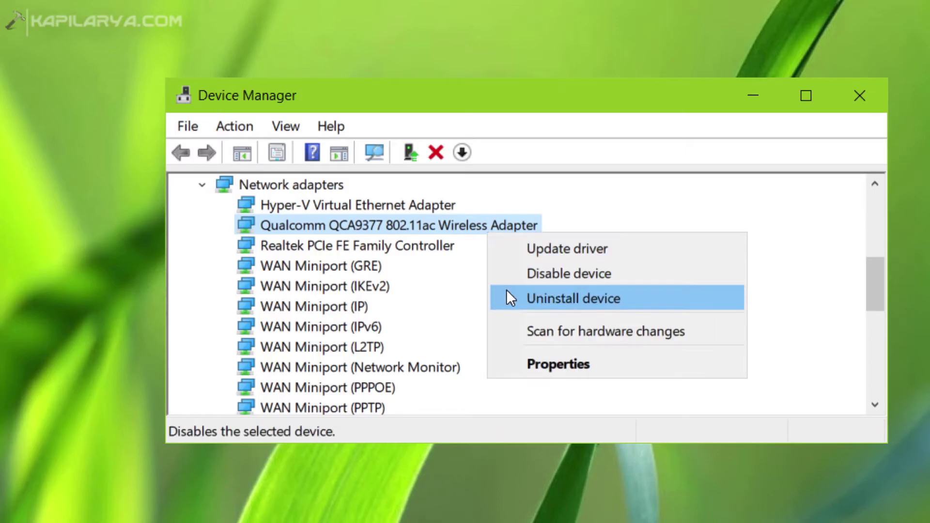
pyautogui.click(522, 360)
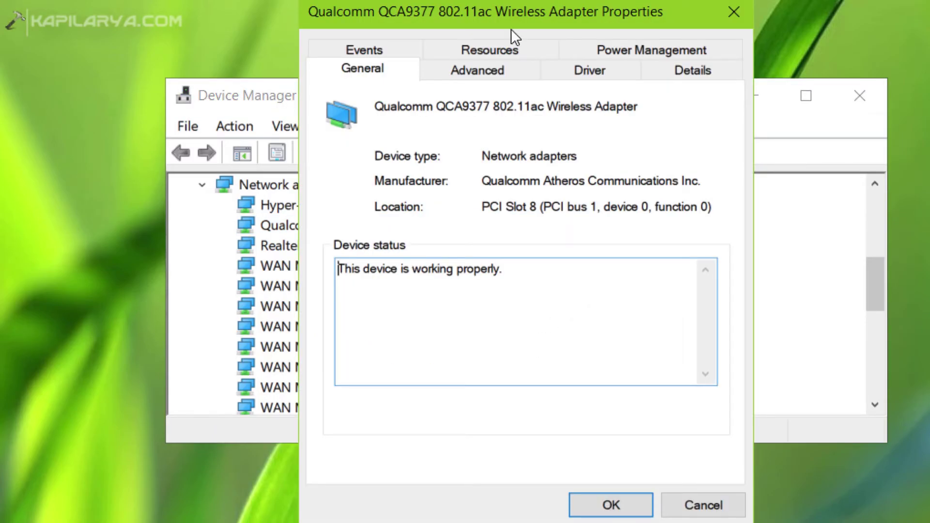
pyautogui.moveTo(501, 11)
pyautogui.mouseDown()
pyautogui.moveTo(478, 37)
pyautogui.moveTo(429, 57)
pyautogui.mouseUp()
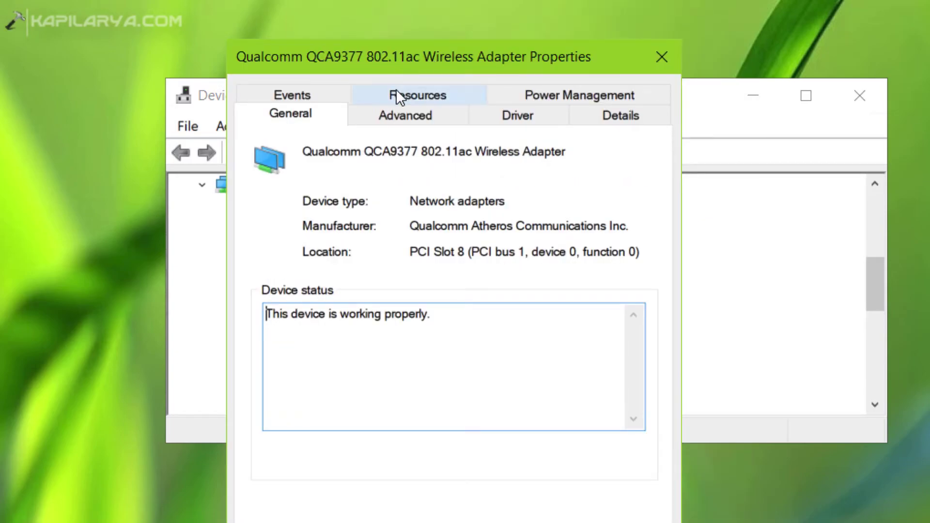
pyautogui.click(538, 95)
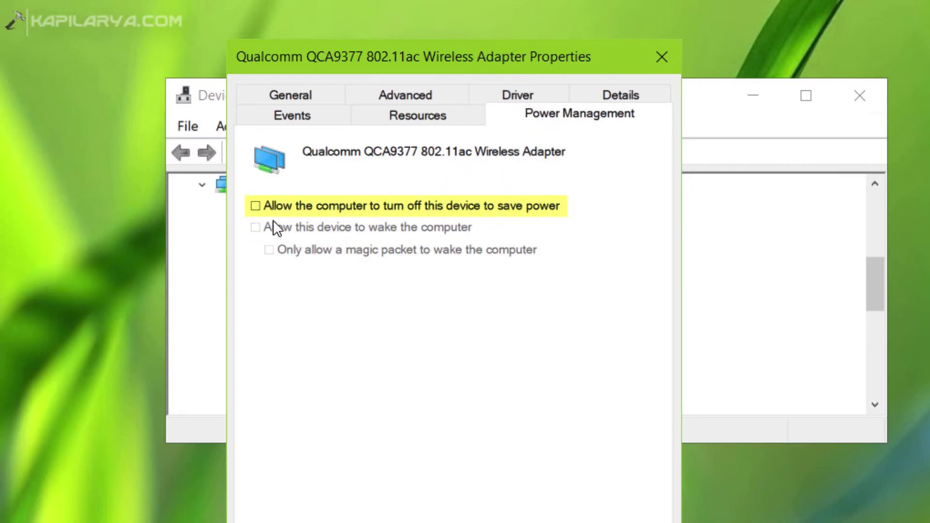
pyautogui.click(255, 205)
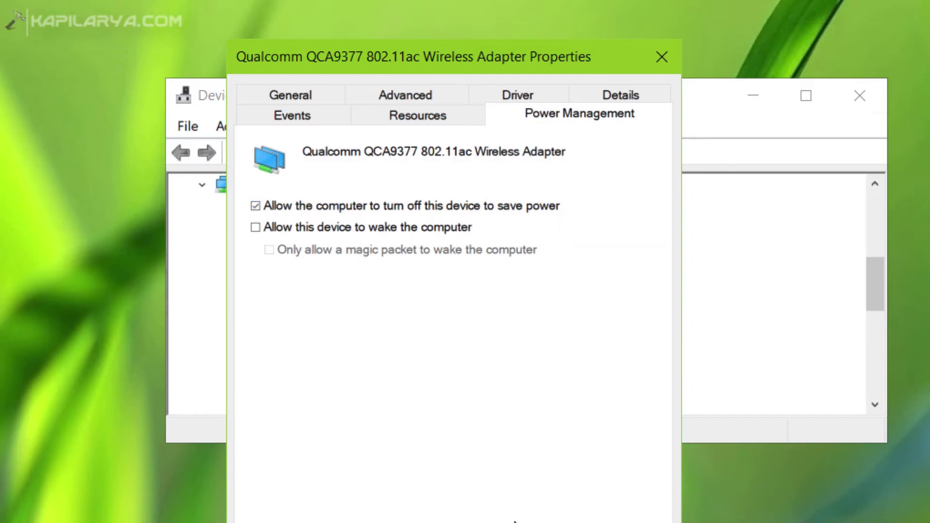
pyautogui.press('Return')
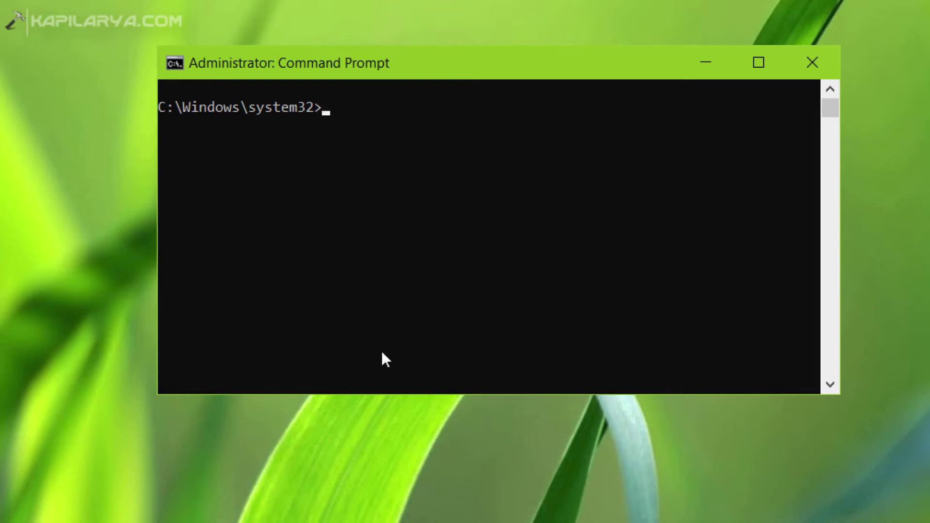
pyautogui.write('net')
pyautogui.write('sh wla')
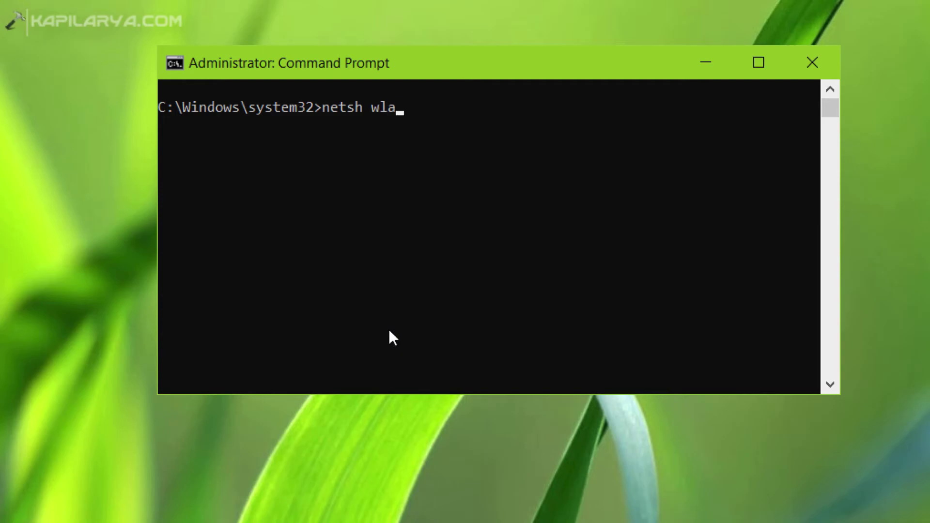
pyautogui.write('n show')
pyautogui.write(' drivers')
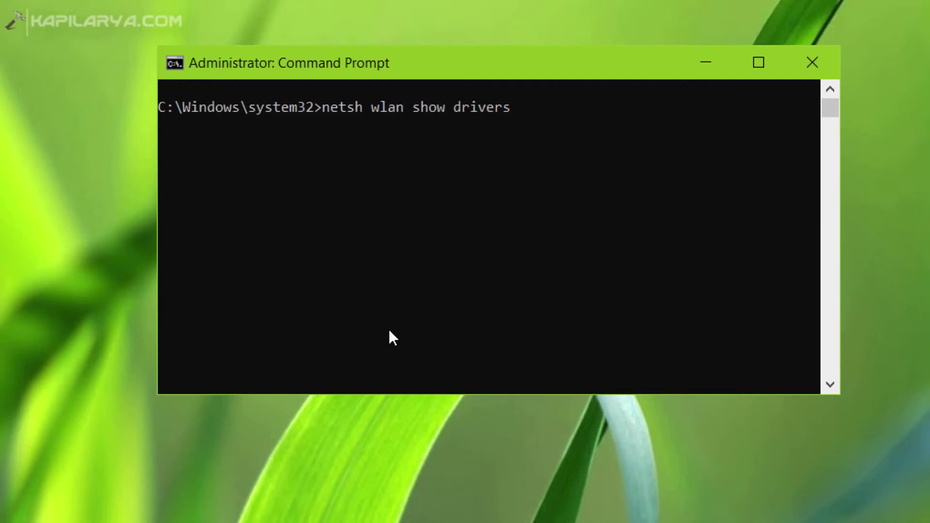
# Run netsh wlan show drivers to display the wireless driver capabilities
pyautogui.press('Return')
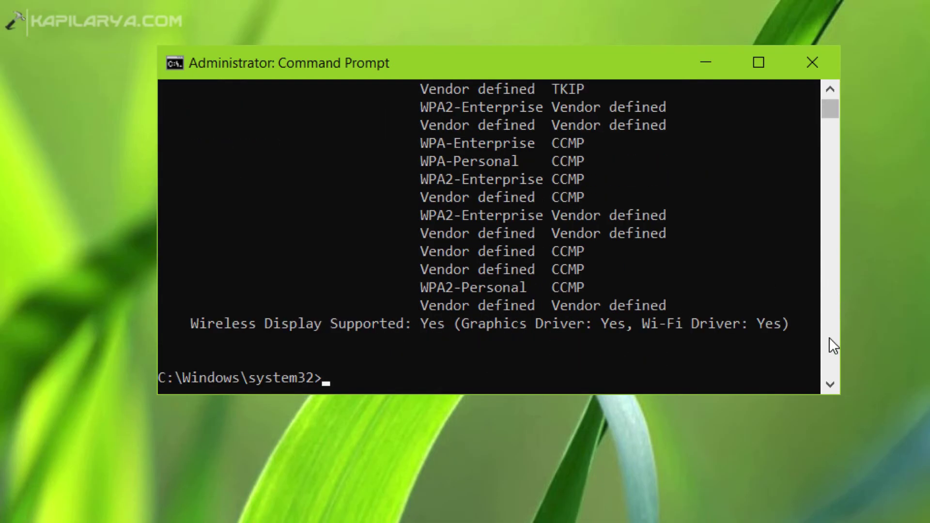
pyautogui.moveTo(826, 107); pyautogui.dragTo(827, 101)
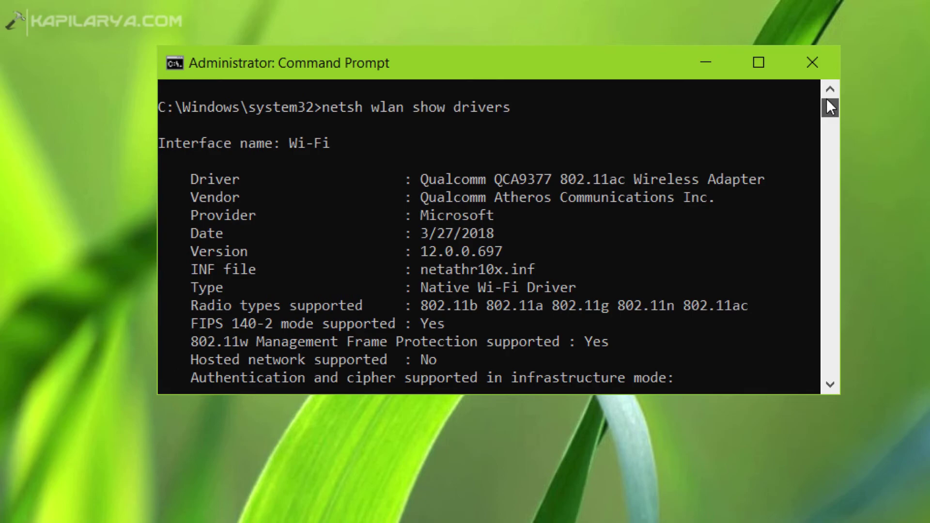